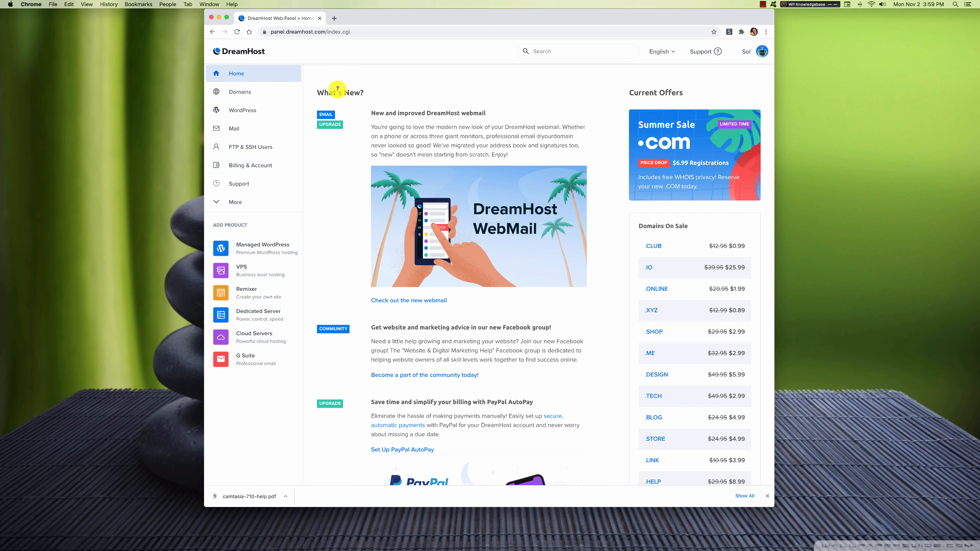
Expand the Domains section in the panel's left sidebar.
left_click(248, 95)
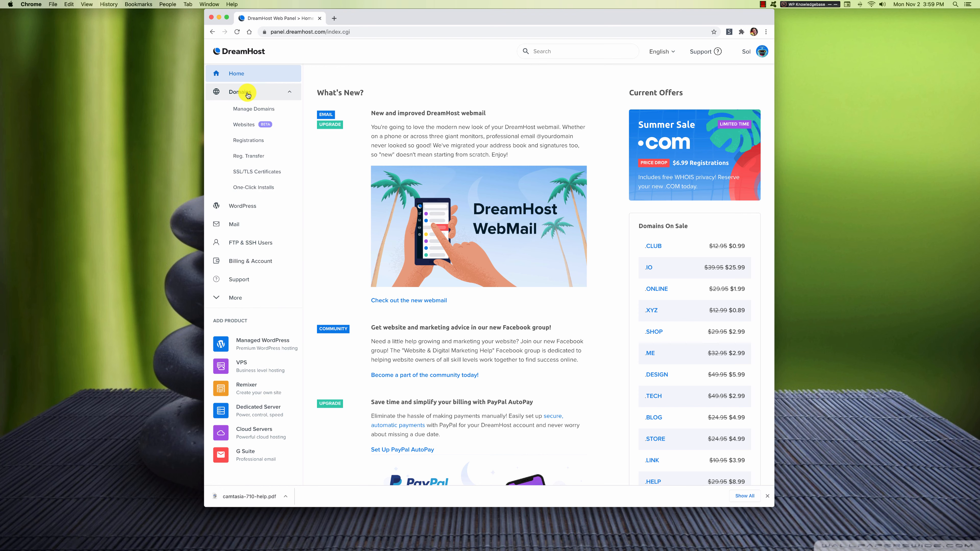
Go to Manage Domains and start adding hosting to a new domain or subdomain.
left_click(245, 109)
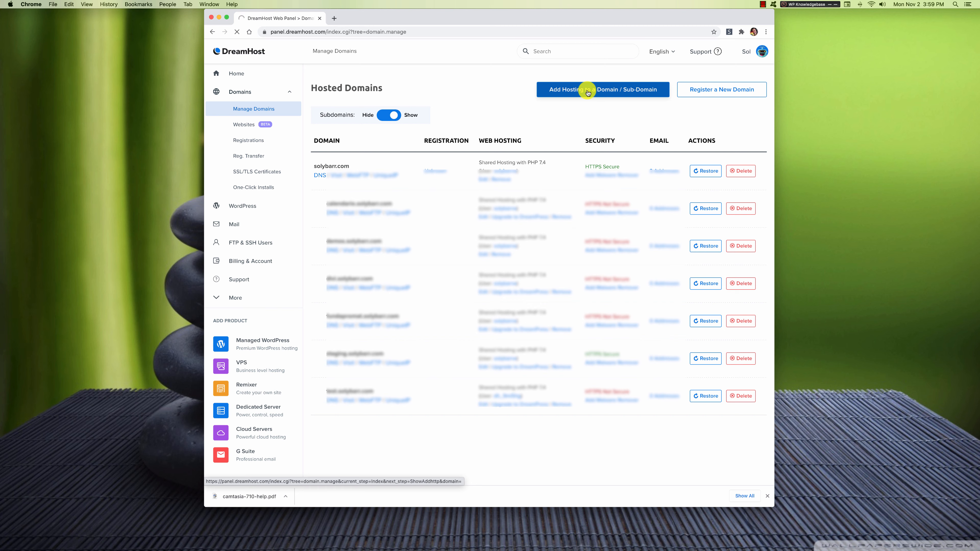
left_click(587, 91)
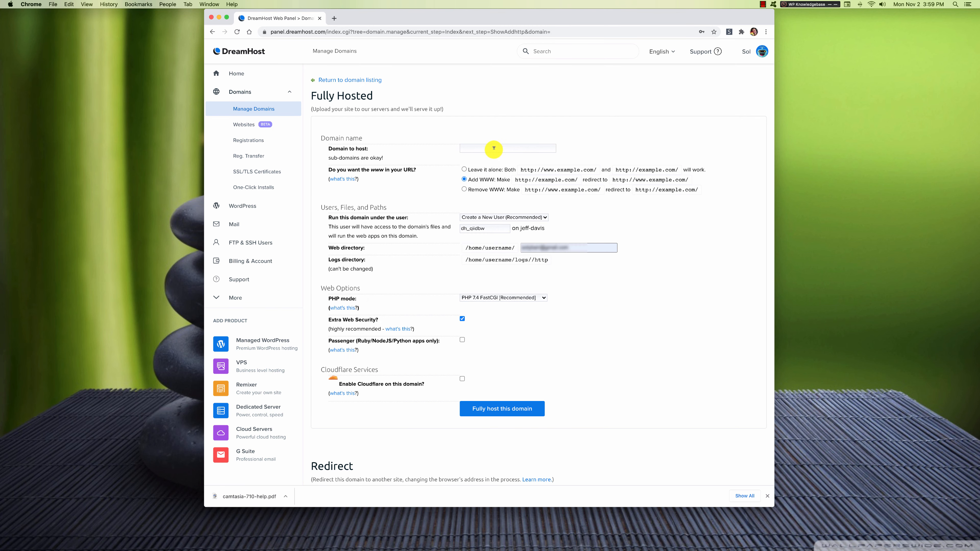
Enter testsite.solybarr.com as the domain, leave www alone, and set web directory testsite.solybarr.com.
left_click(493, 147)
type("tests.")
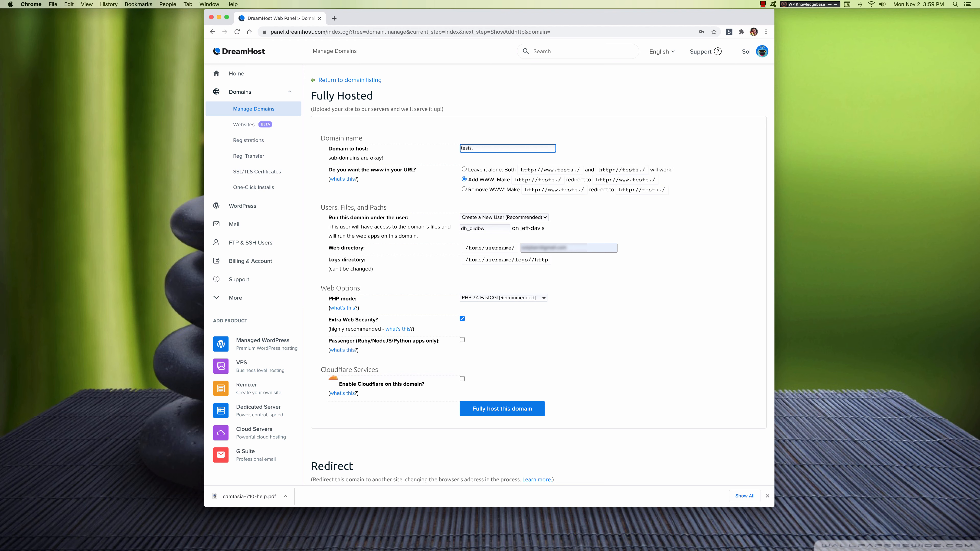
key("BackSpace")
type("ite.")
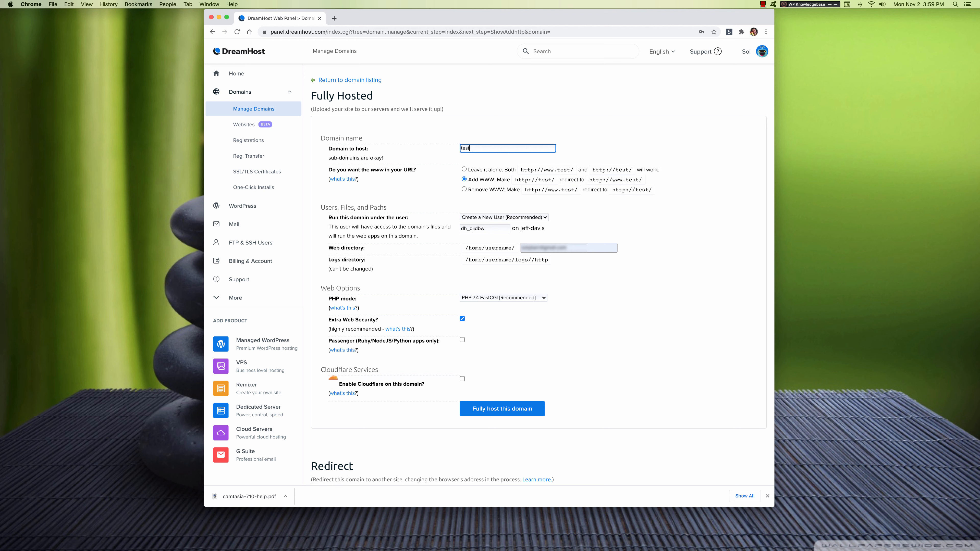
type("so")
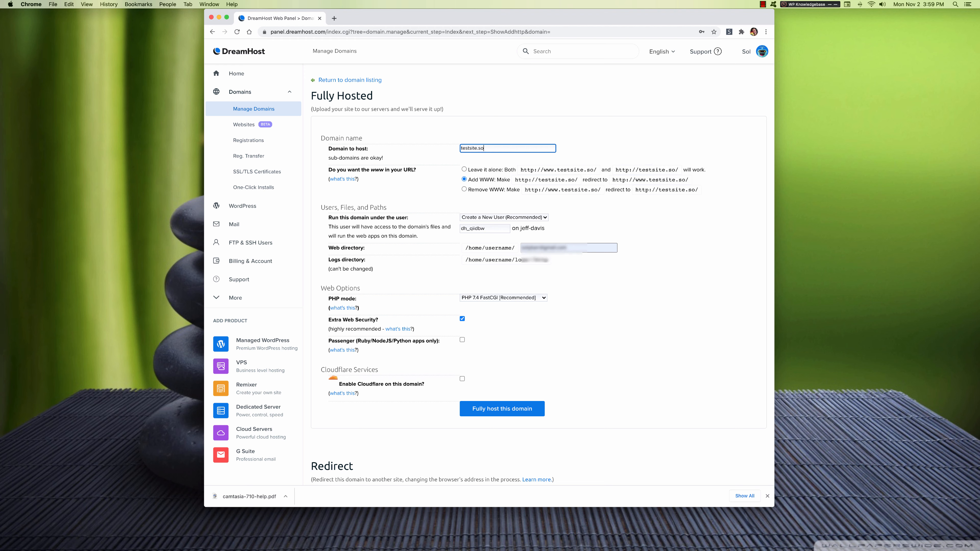
type("lybarr.com")
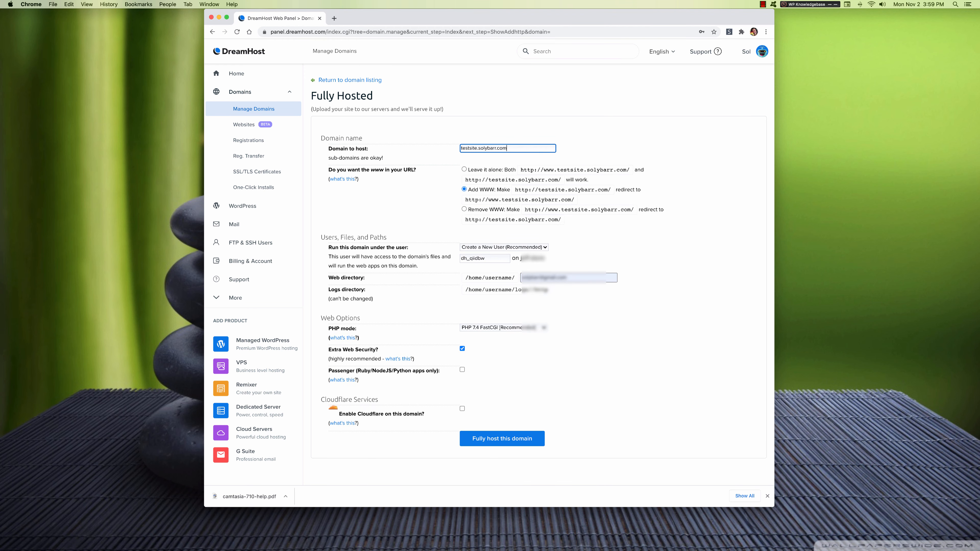
left_click(464, 170)
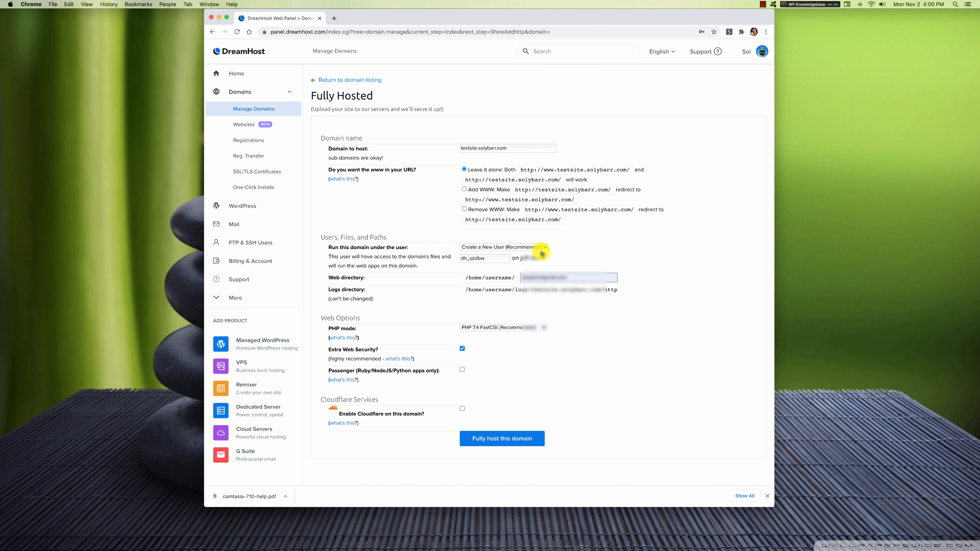
left_click(527, 277)
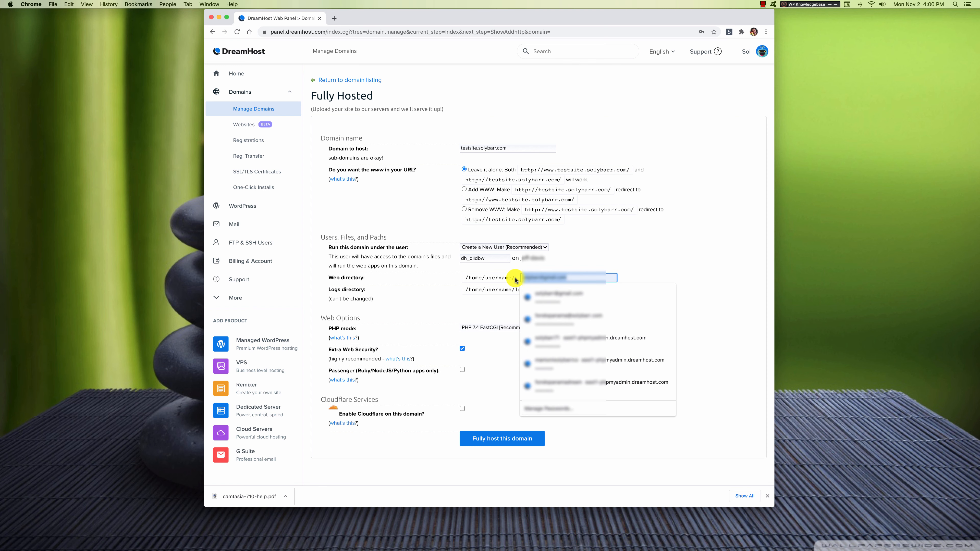
type("testsite.solybarr.com")
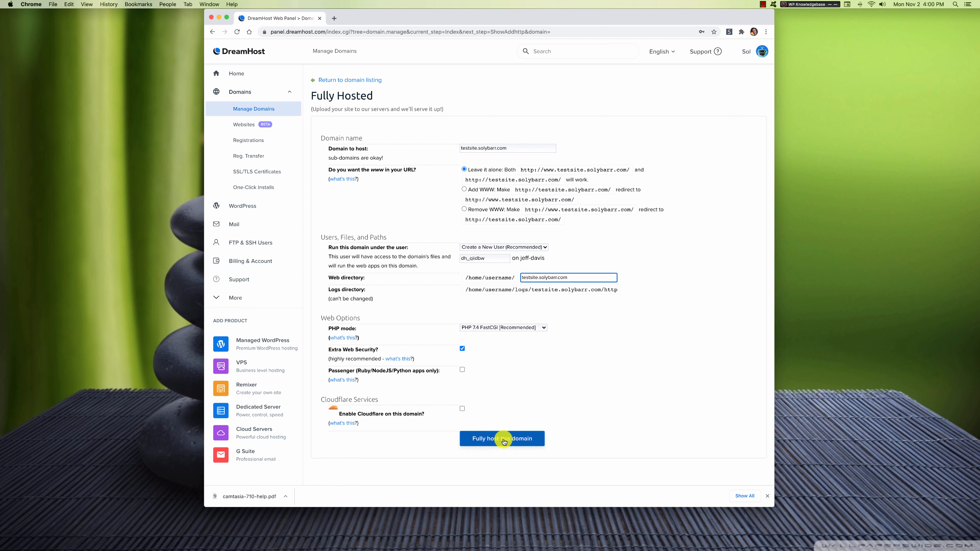
Fully host testsite.solybarr.com and decline Chrome's offer to save the password.
left_click(517, 439)
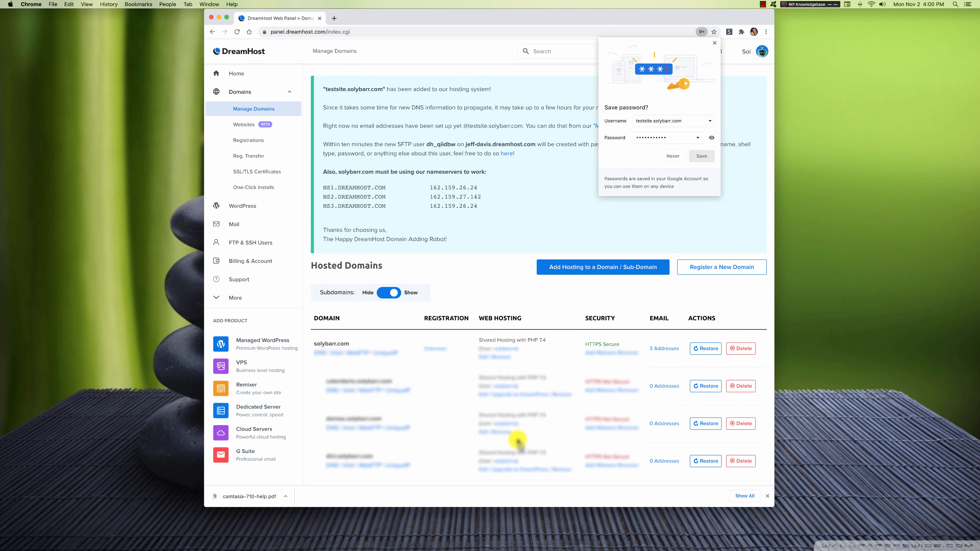
left_click(671, 156)
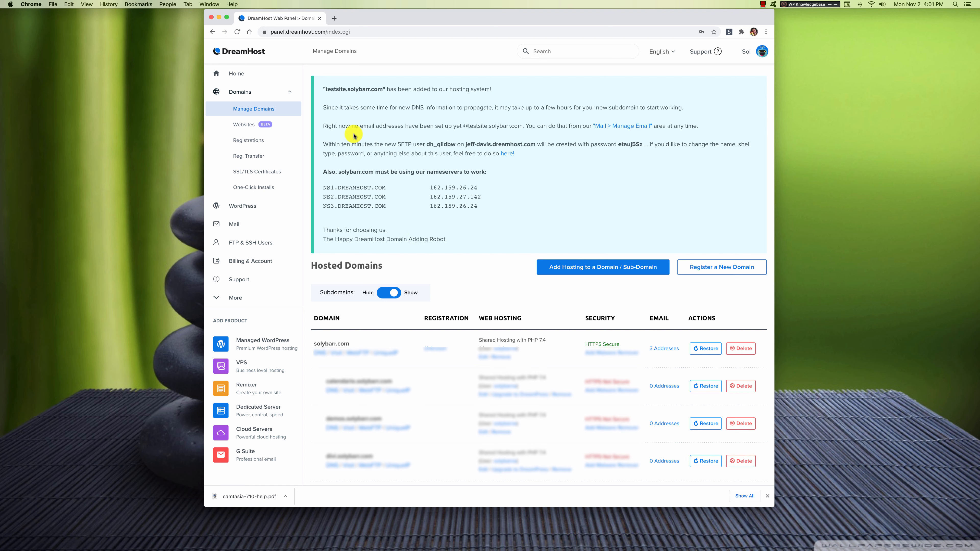
Pass through the WordPress and MySQL Databases pages to reach the WordPress One-Click Installer.
left_click(243, 207)
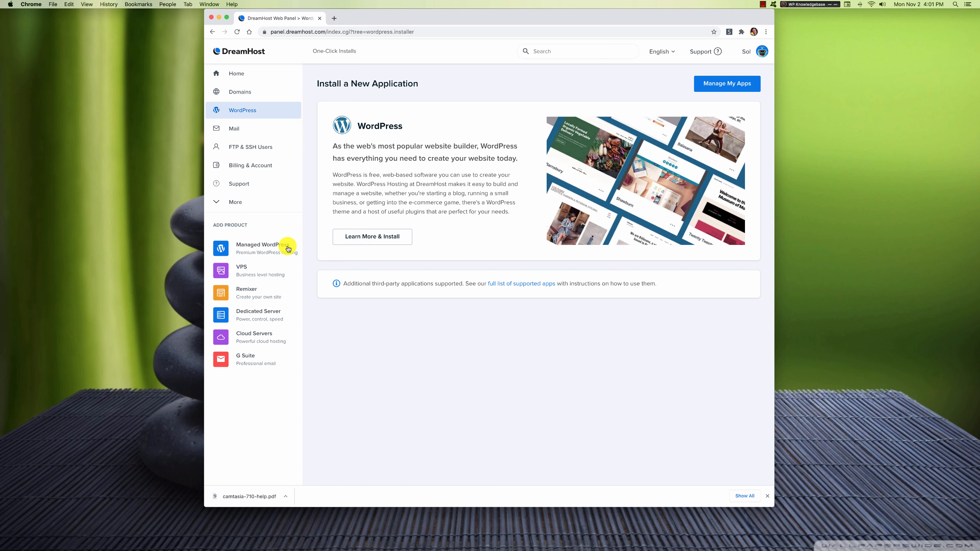
left_click(230, 203)
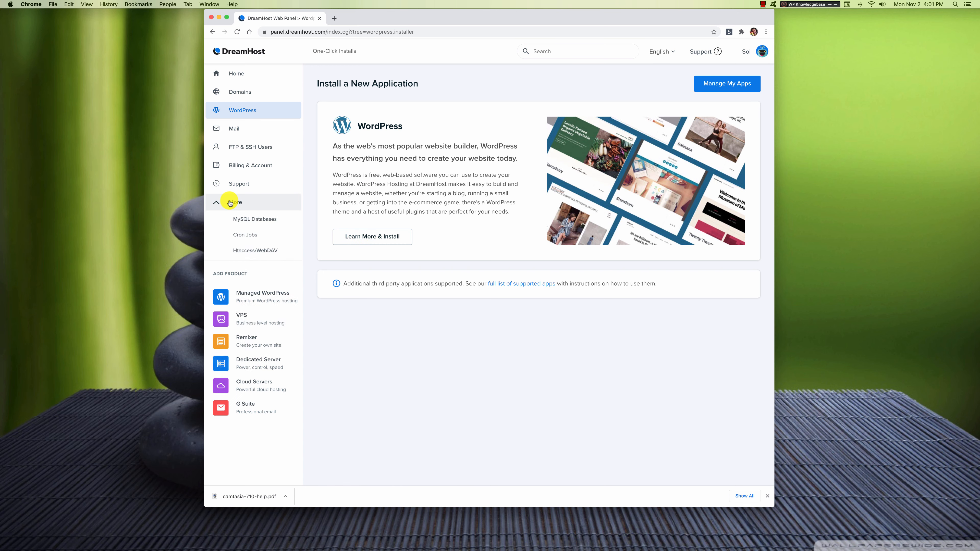
left_click(254, 220)
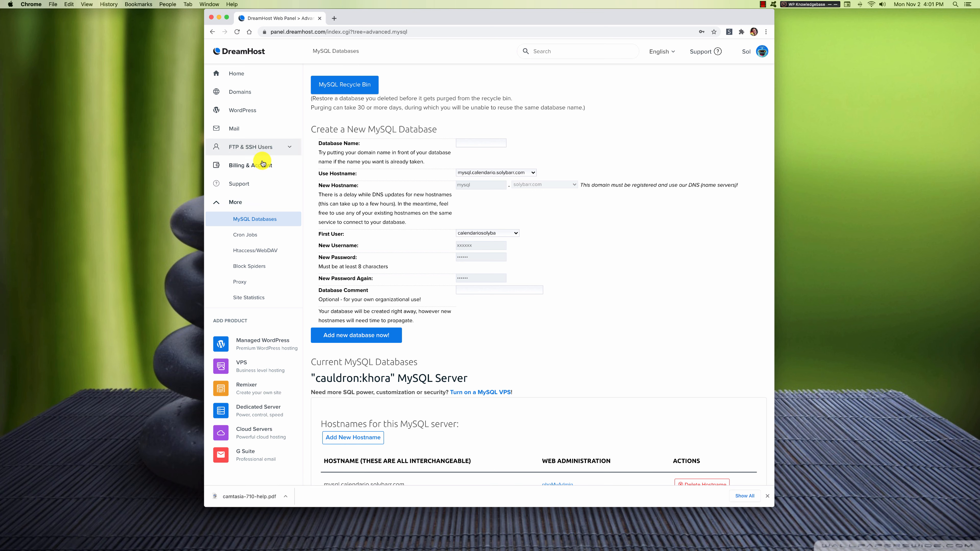
left_click(239, 111)
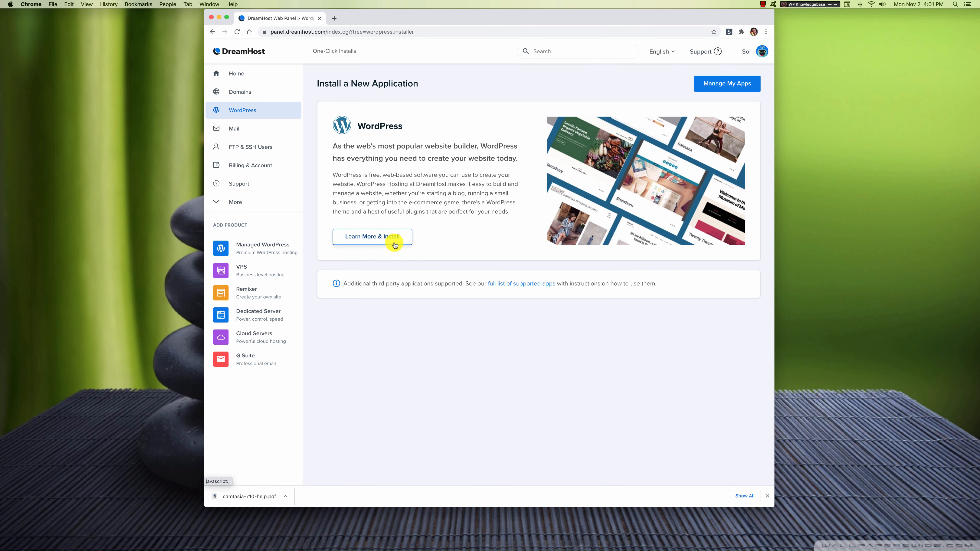
left_click(381, 237)
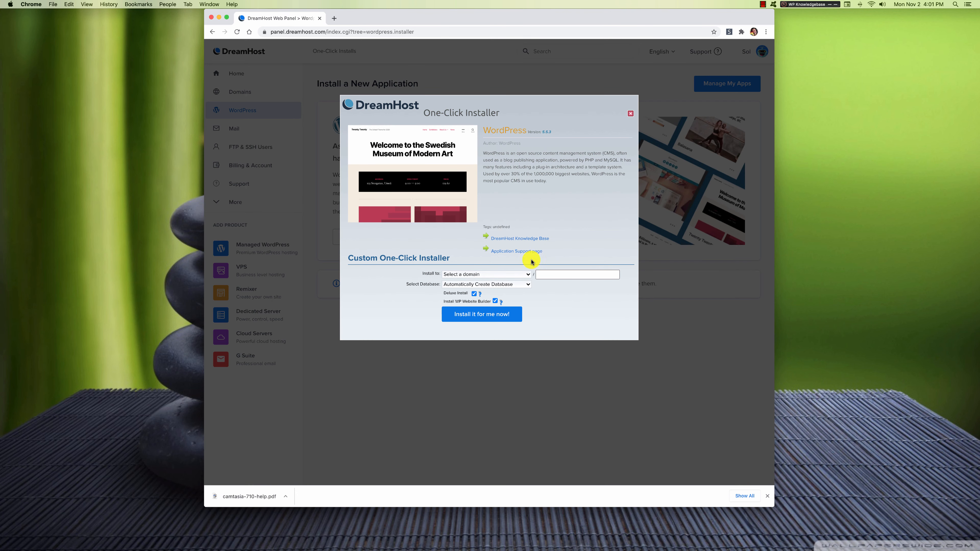
Target testsite.solybarr.com for the install and untick Deluxe Install and WP Website Builder.
left_click(525, 274)
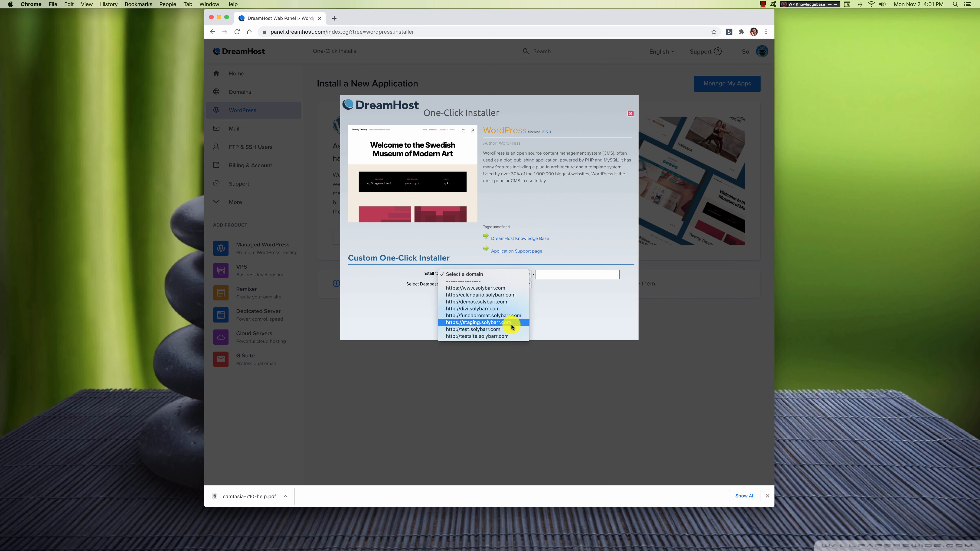
left_click(509, 337)
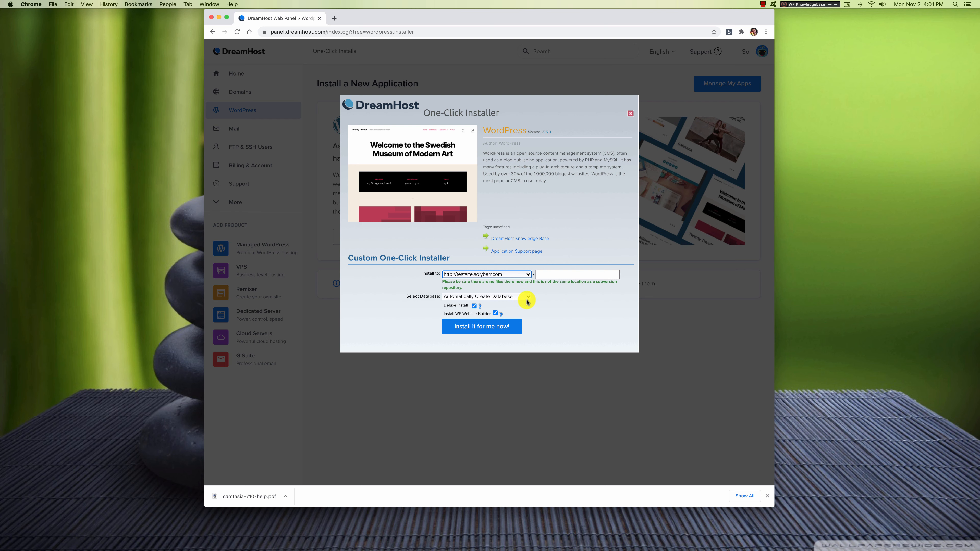
left_click(474, 305)
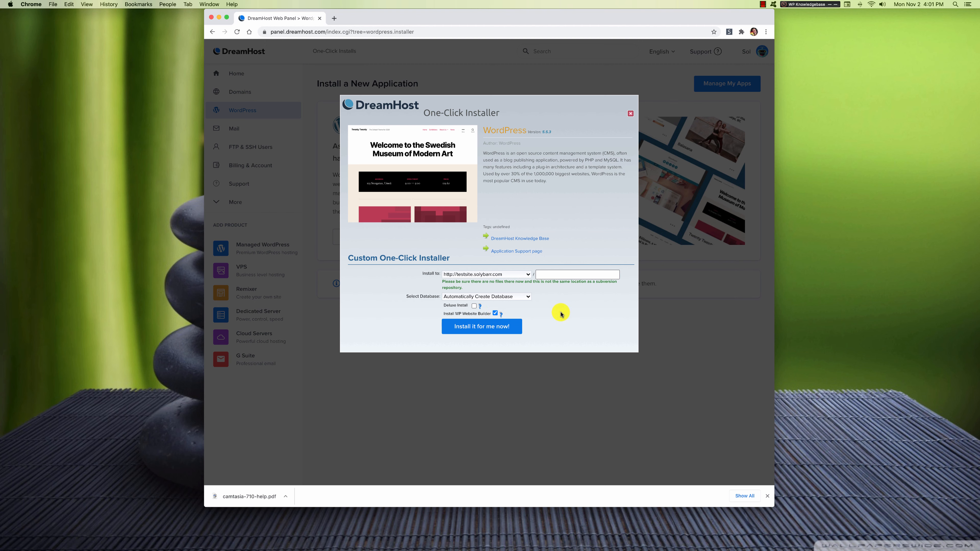
left_click(496, 313)
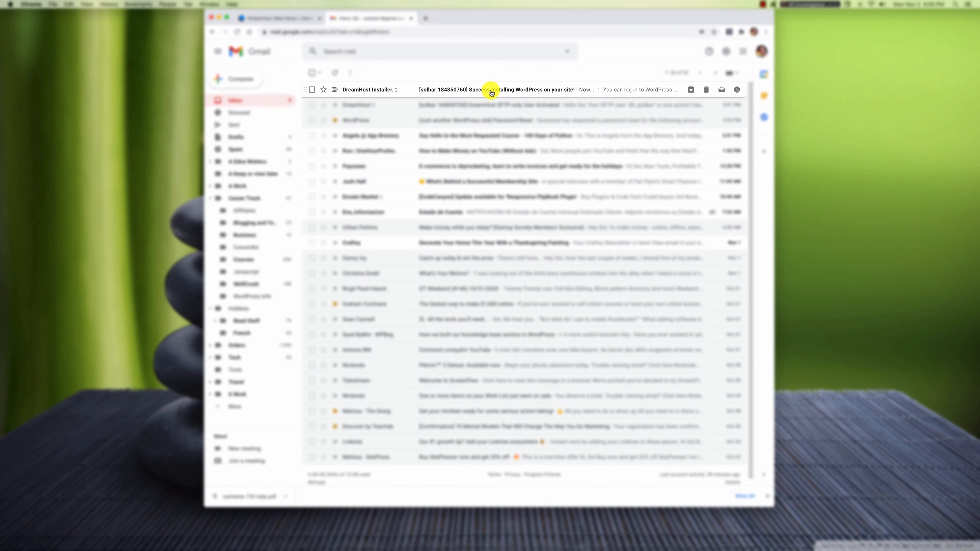
Open the DreamHost Installer success email and look over its login details.
left_click(517, 91)
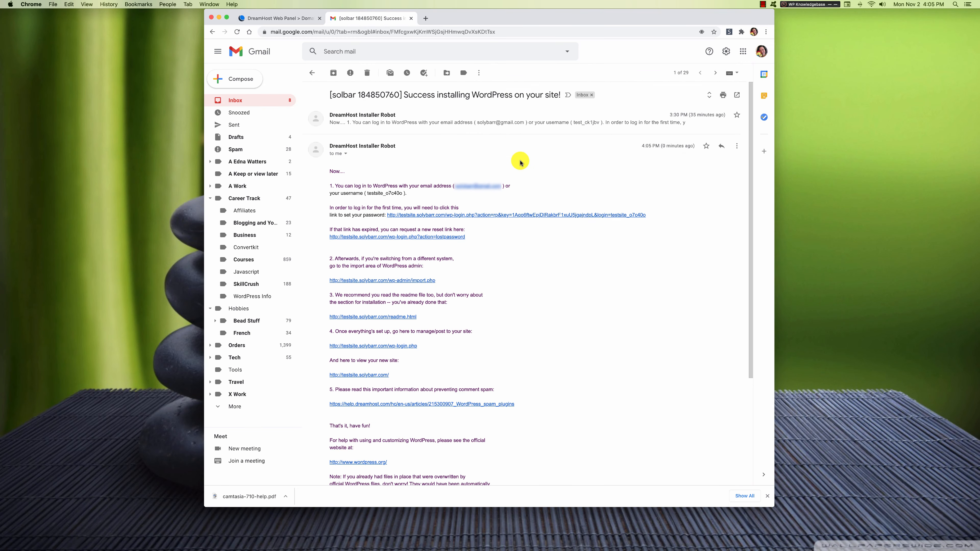
triple_click(401, 190)
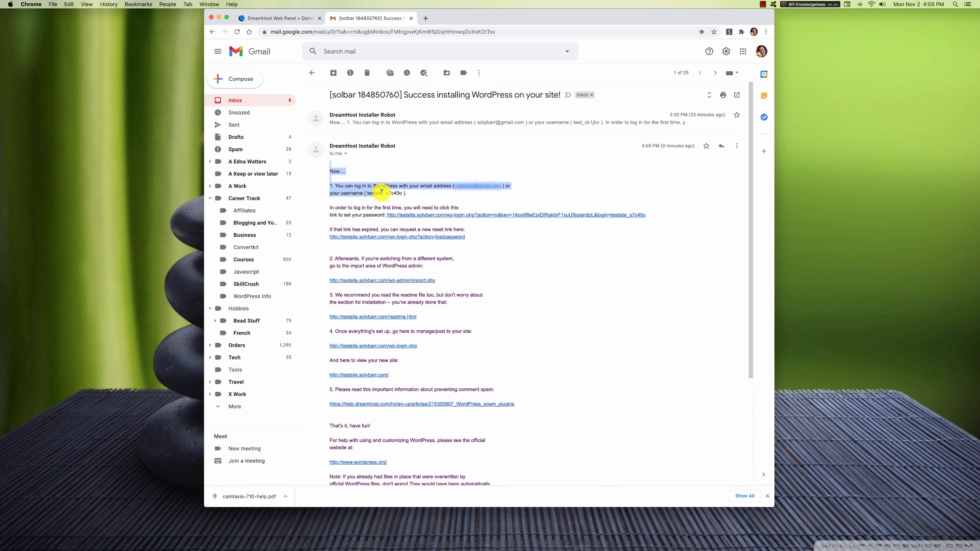
left_click(419, 196)
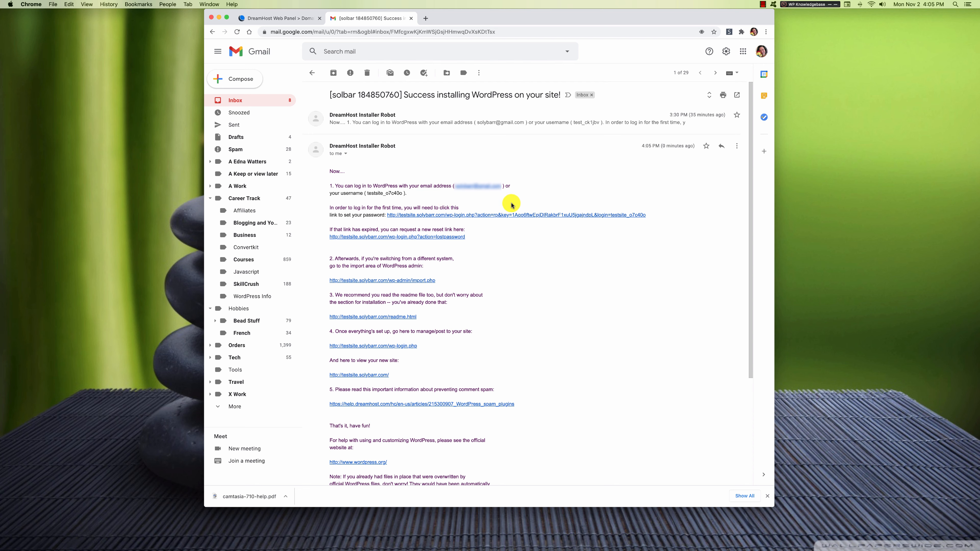
Open the set-password link and save the generated password into a Sublime Text note.
left_click(483, 217)
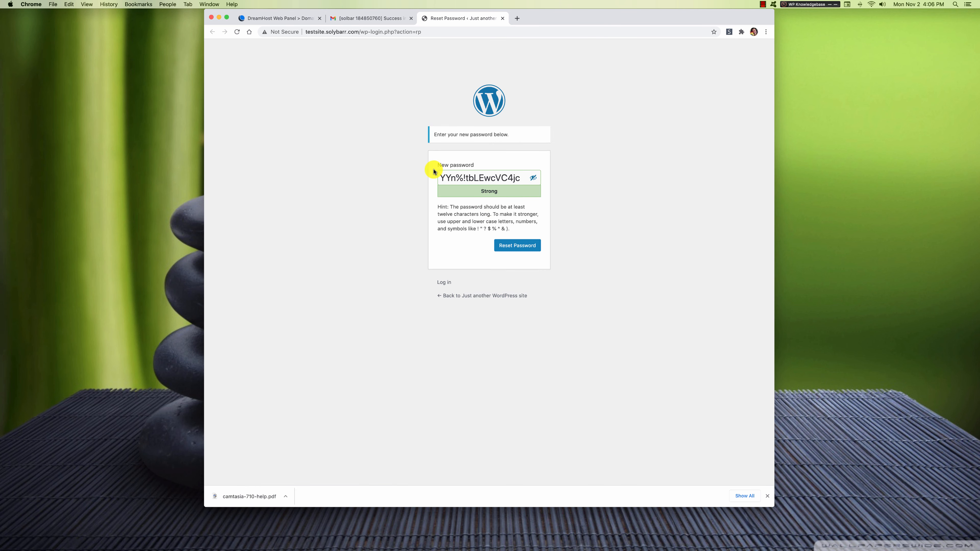
left_click_drag(440, 174, 526, 179)
key("super+c")
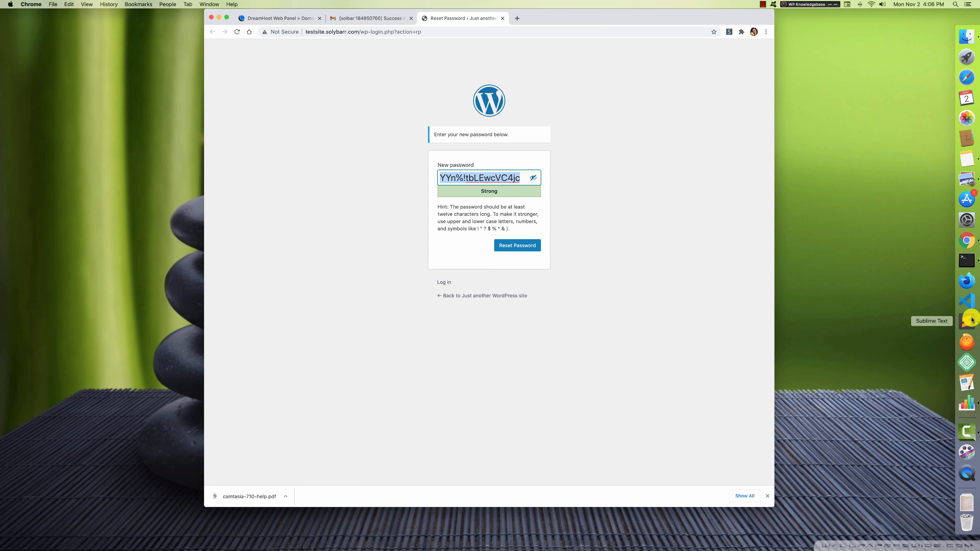
left_click(976, 320)
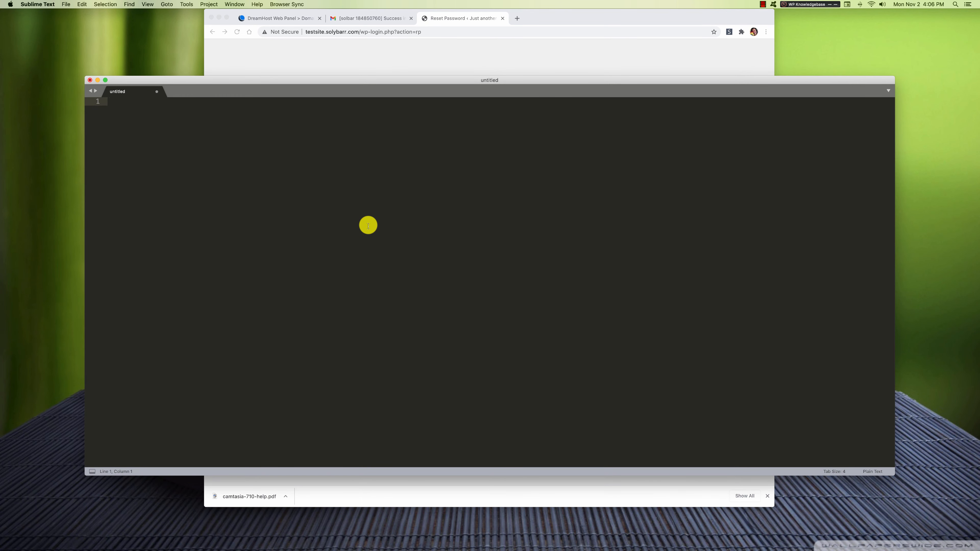
key("super+v")
left_click(97, 81)
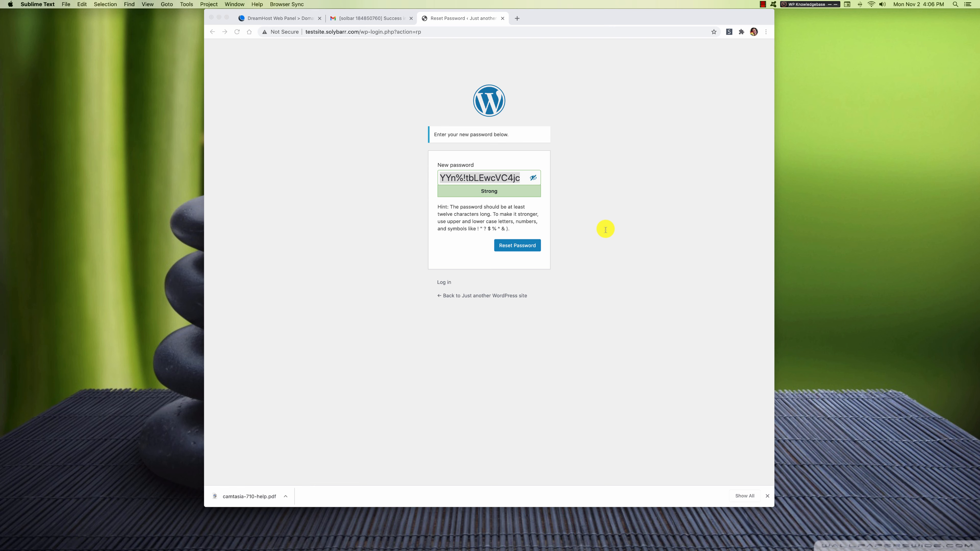
Reset the admin password to the generated one without saving it in Chrome.
left_click(518, 248)
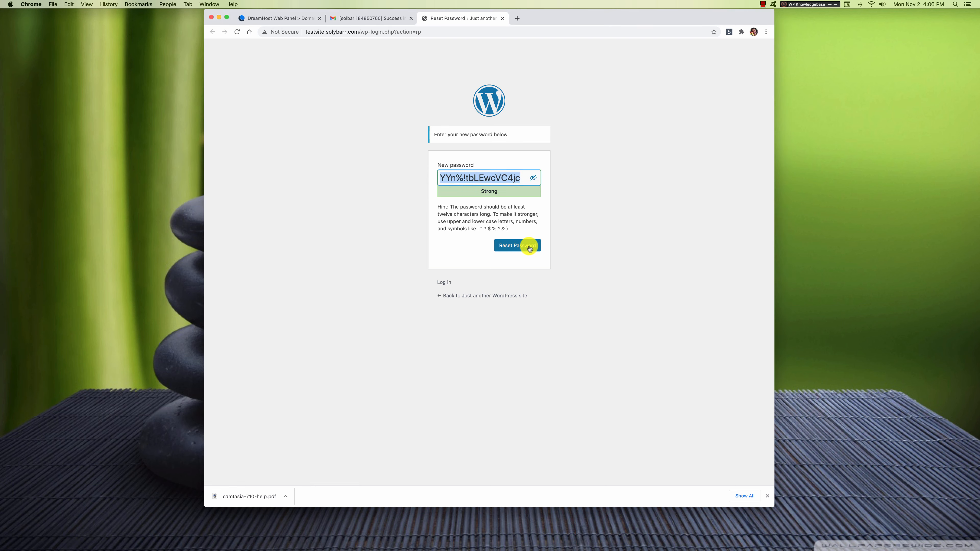
left_click(525, 248)
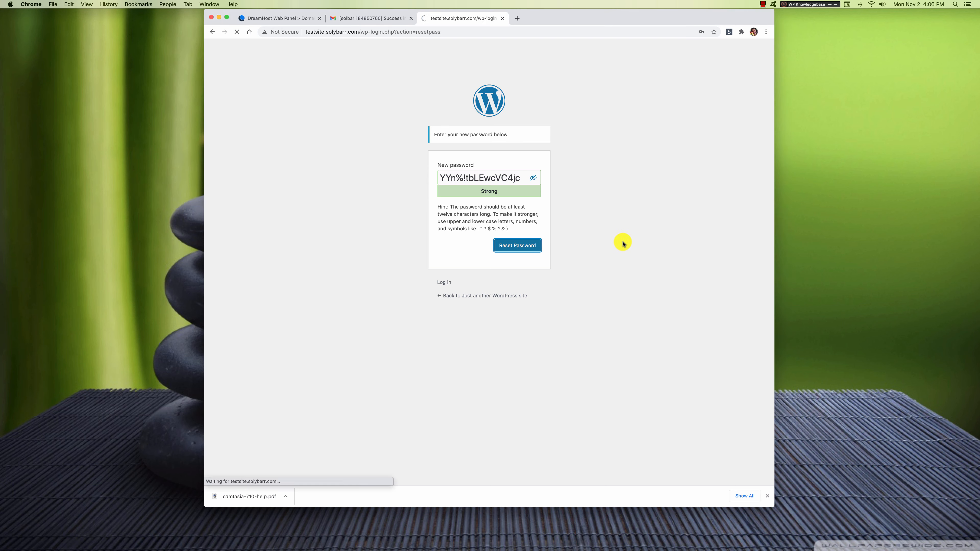
left_click(655, 158)
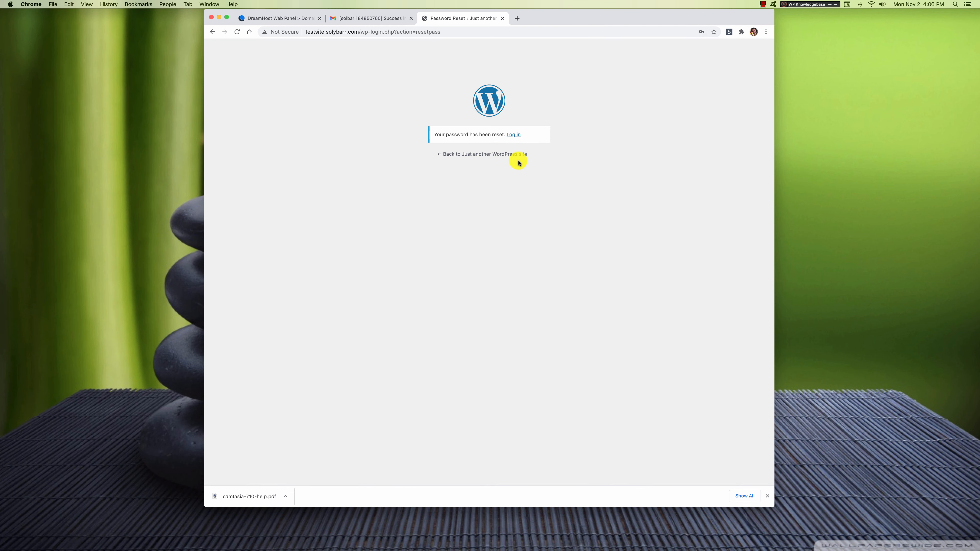
Open the WordPress login page and paste in the admin username from the installer email.
left_click(510, 134)
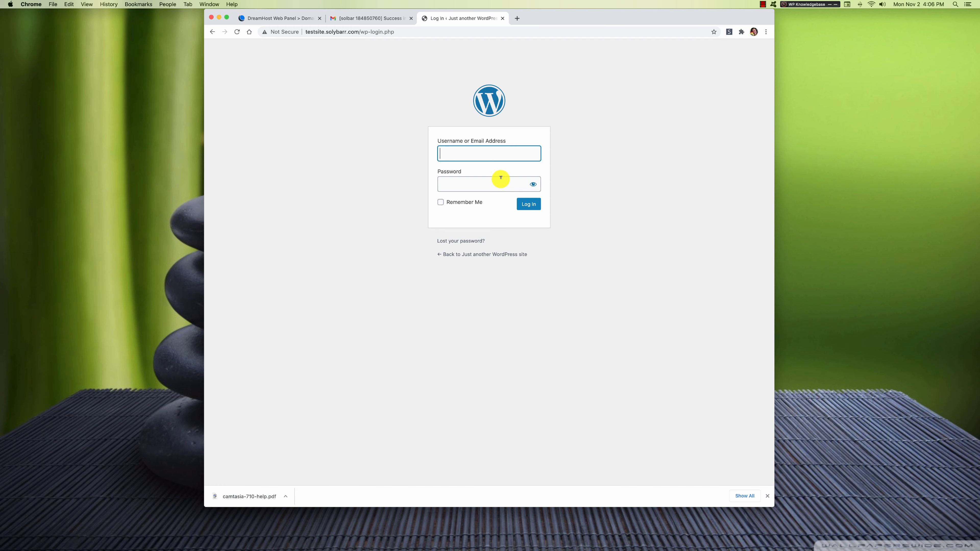
left_click(358, 16)
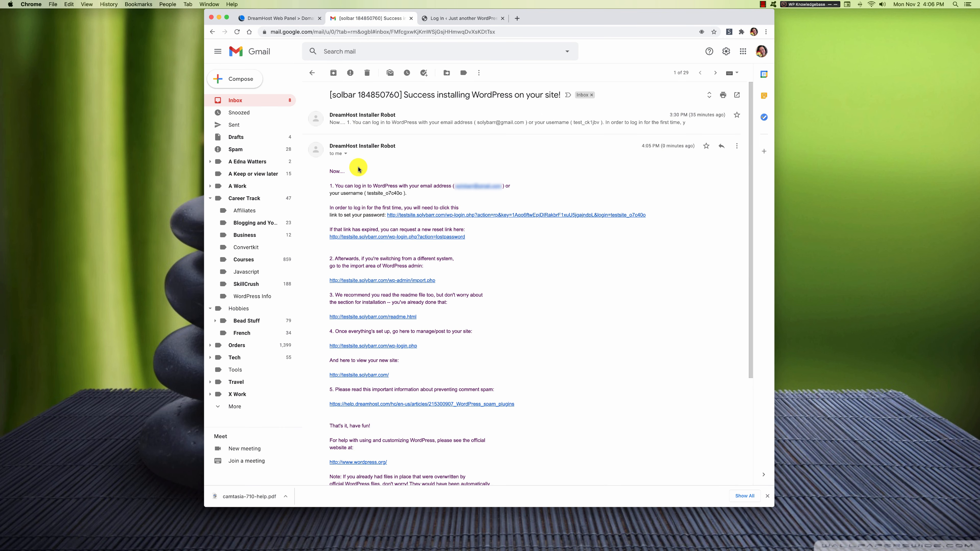
left_click_drag(401, 193, 367, 192)
key("super+c")
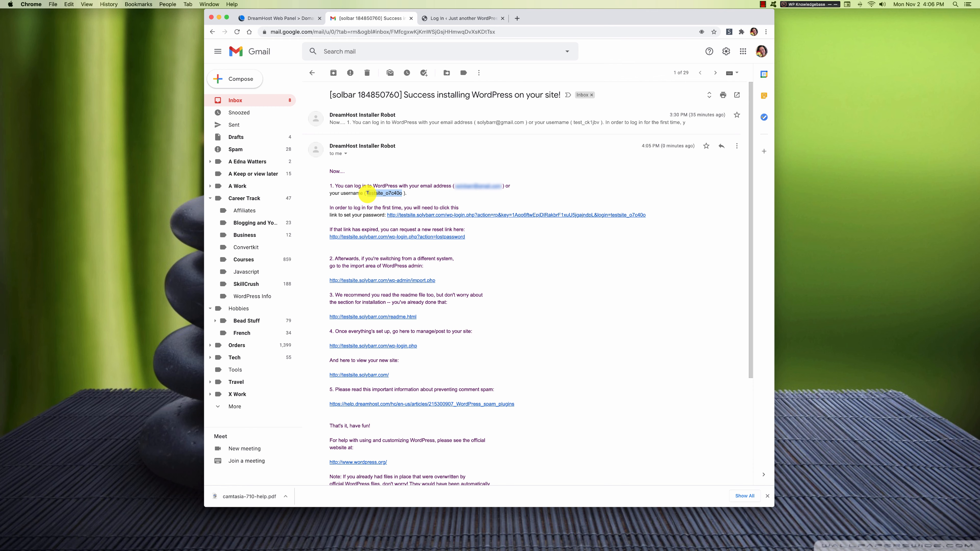
left_click(433, 18)
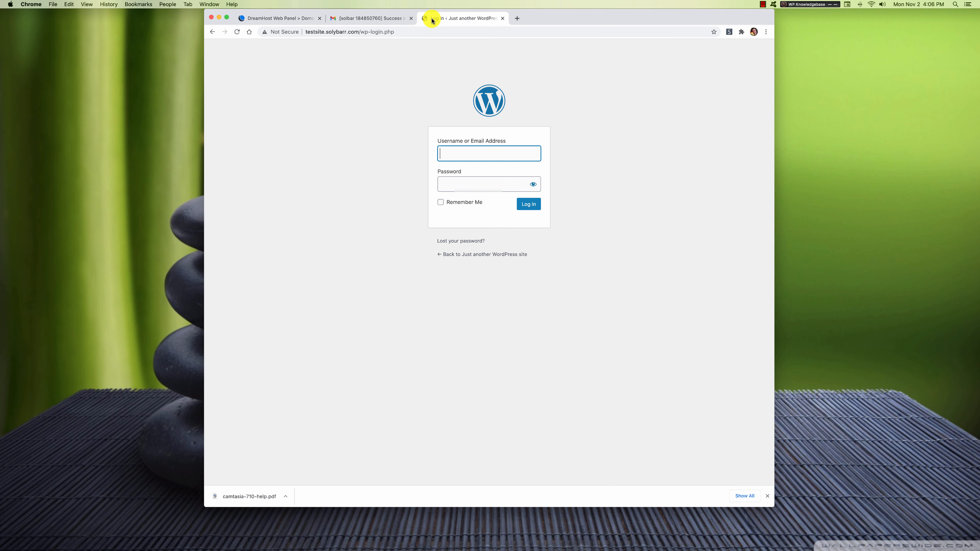
key("super+v")
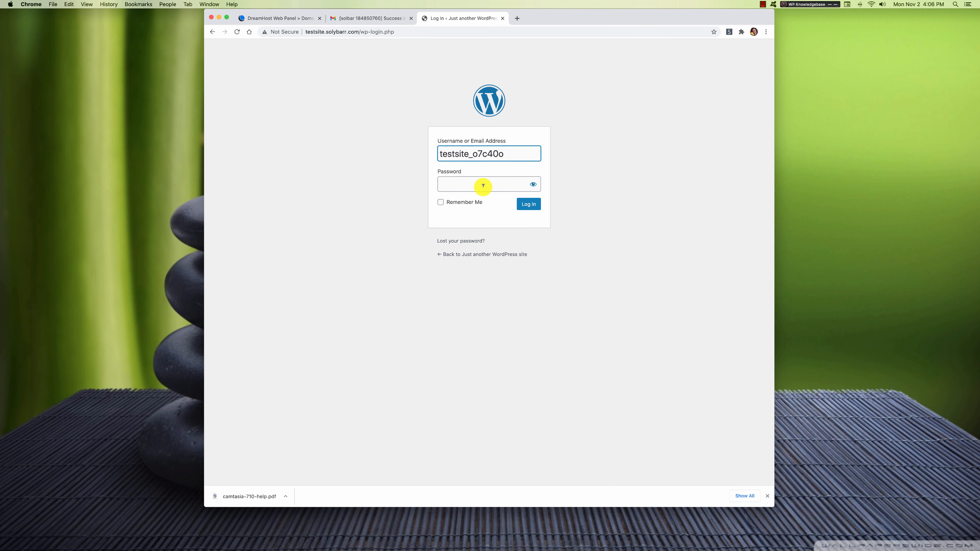
Copy the password from the Sublime note, enter it, and submit the login form.
mouse_move(974, 231)
left_click(969, 322)
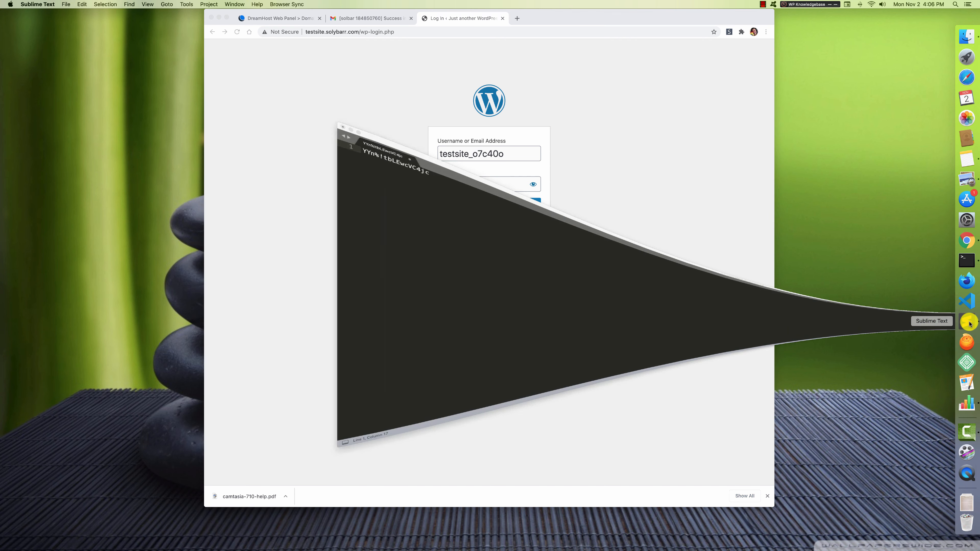
left_click_drag(179, 102, 71, 92)
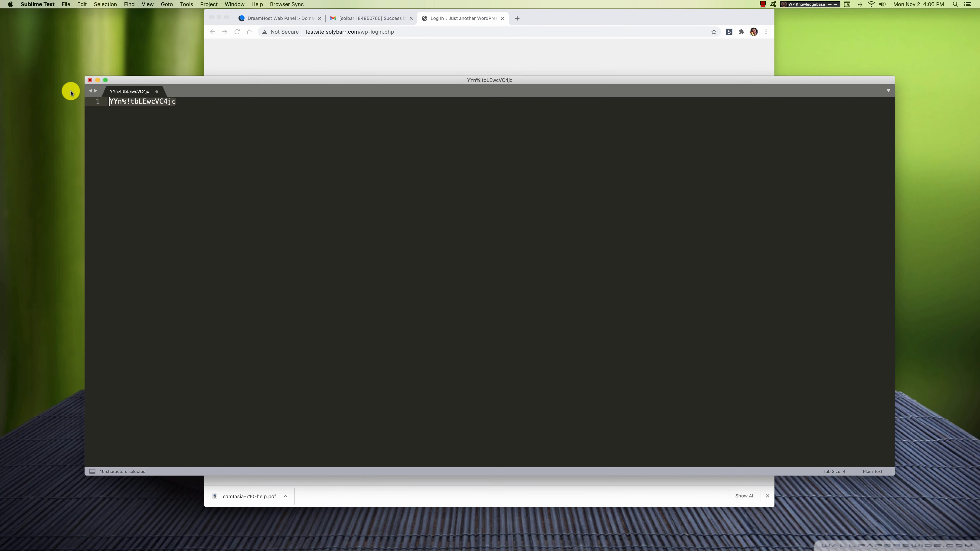
key("super+c")
left_click(403, 40)
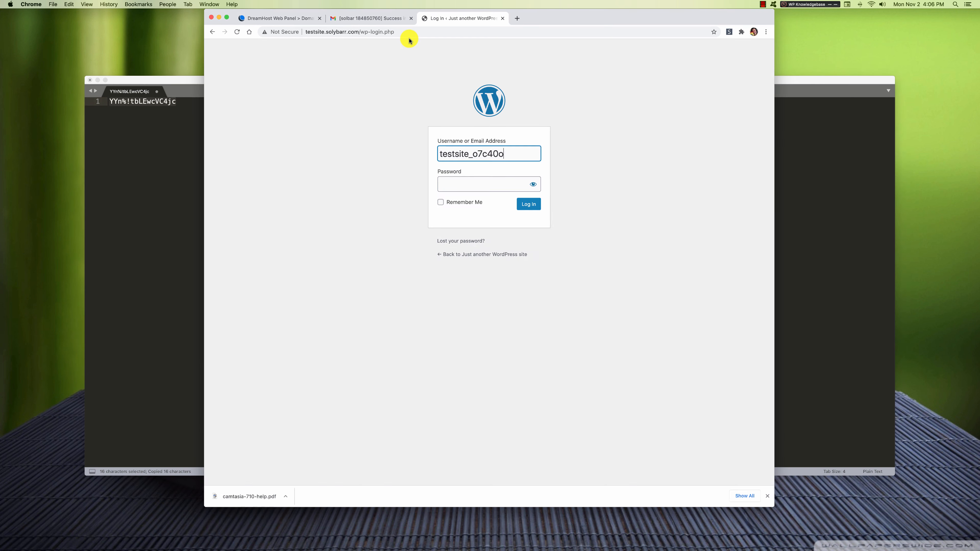
left_click(478, 181)
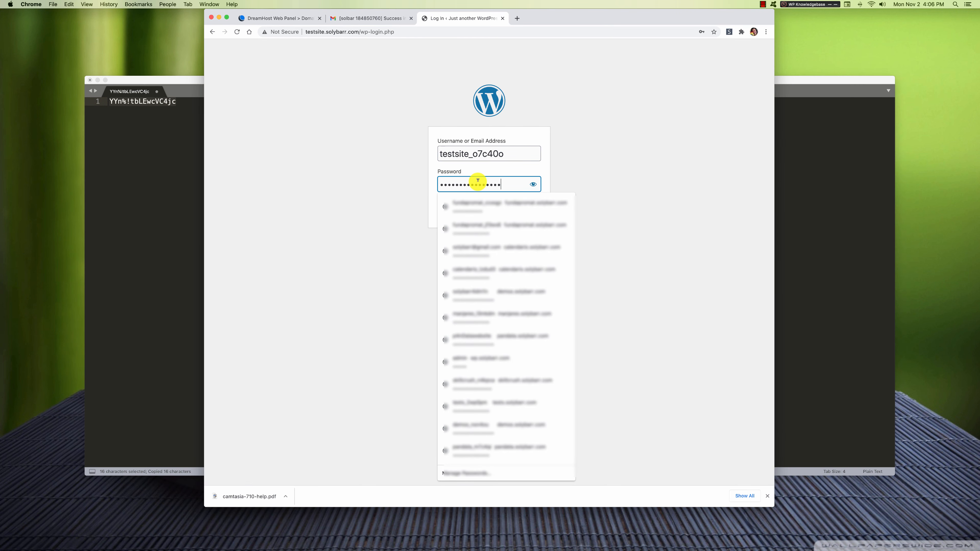
left_click(573, 173)
left_click(538, 200)
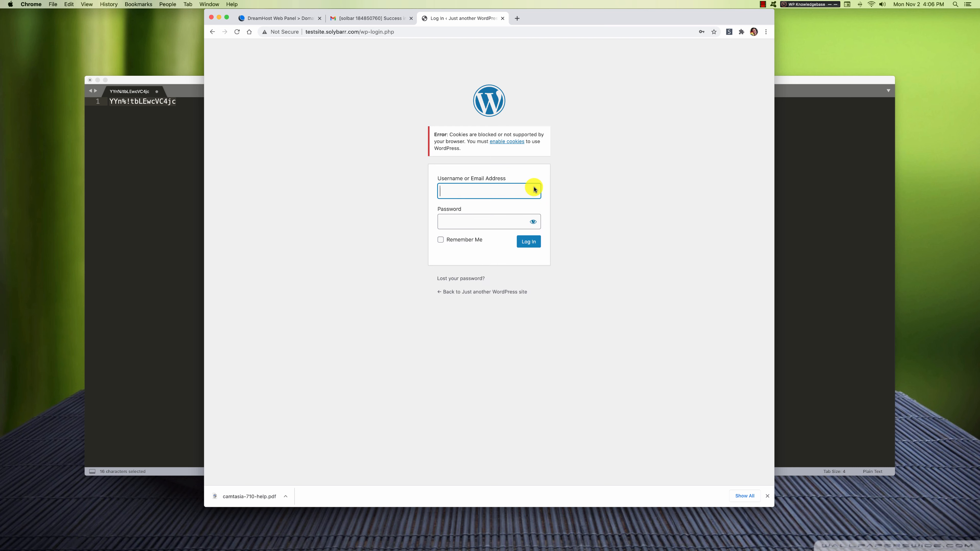
Enter the account e-mail as username and paste the saved password from the note.
left_click(97, 80)
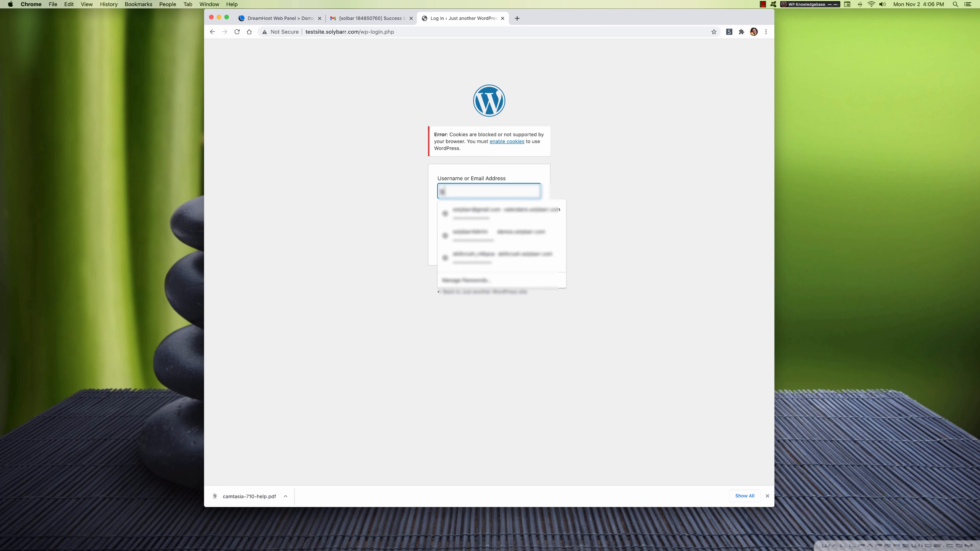
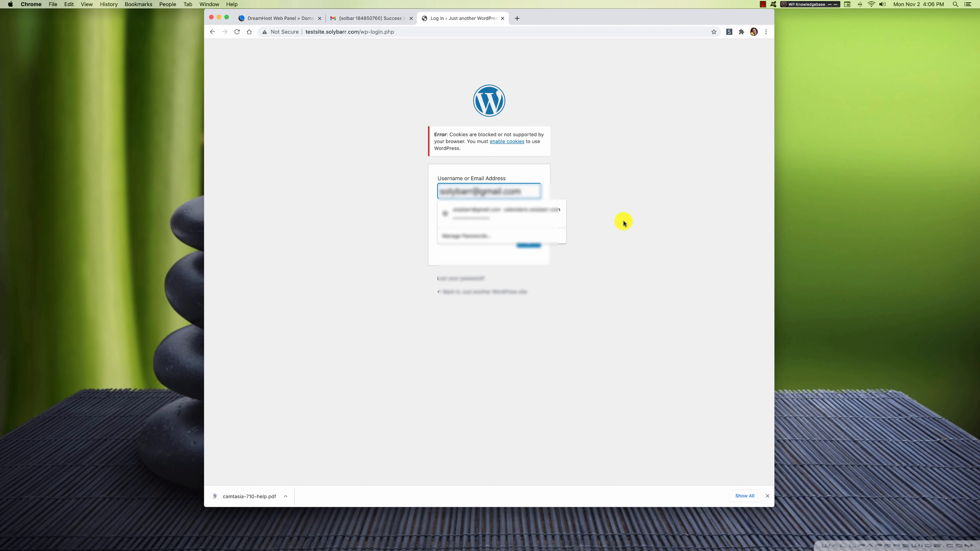
left_click(623, 223)
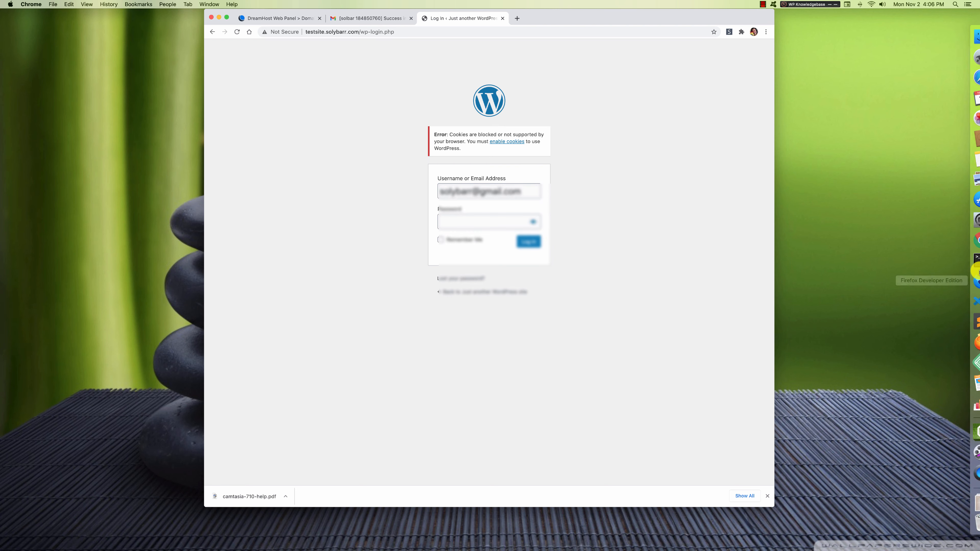
left_click(968, 324)
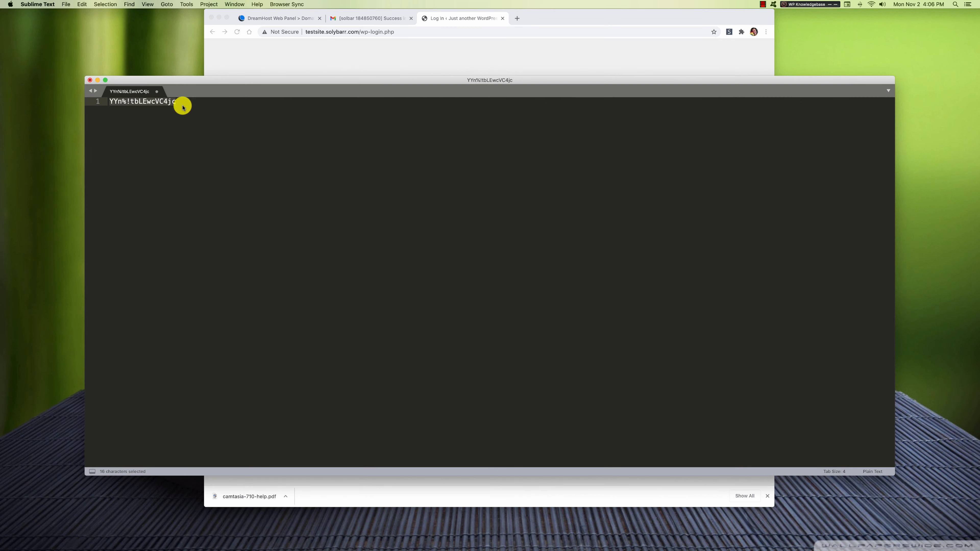
key("super+c")
left_click(535, 52)
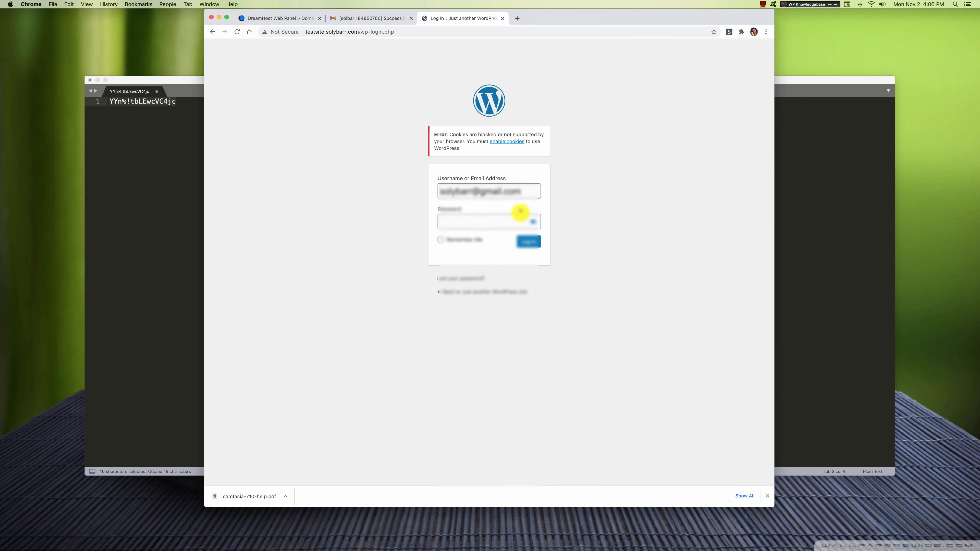
left_click(500, 222)
key("super+v")
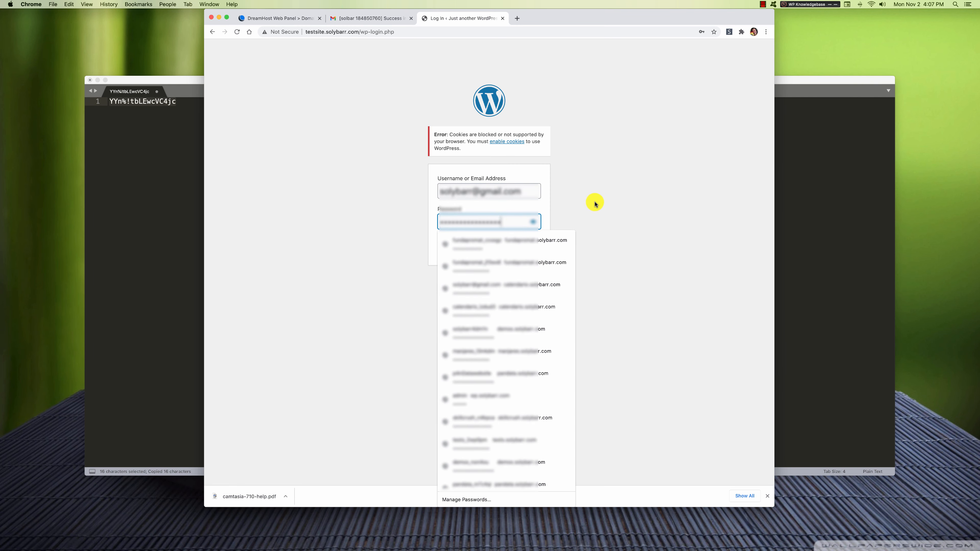
Log into WordPress without saving the password in Chrome, then view the site's Hello world! front page.
left_click(534, 242)
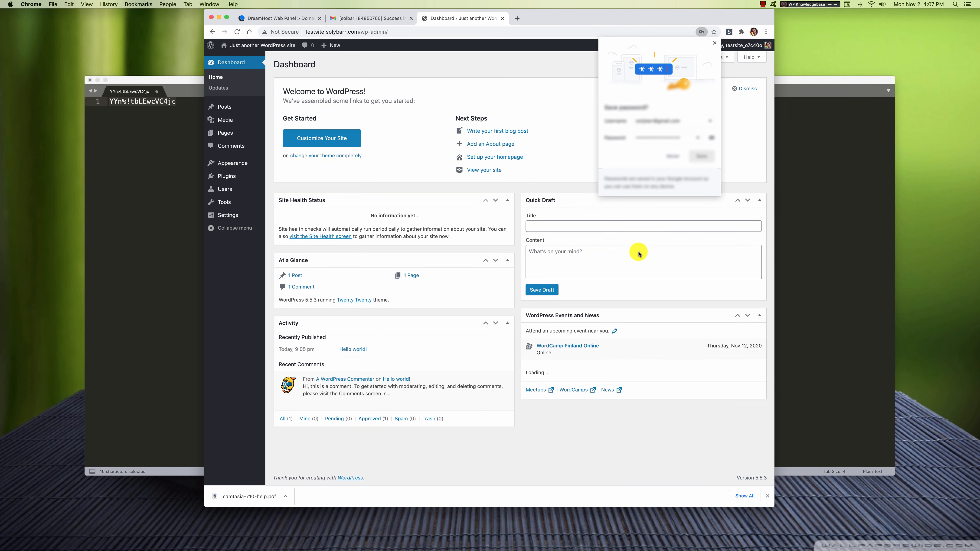
left_click(673, 156)
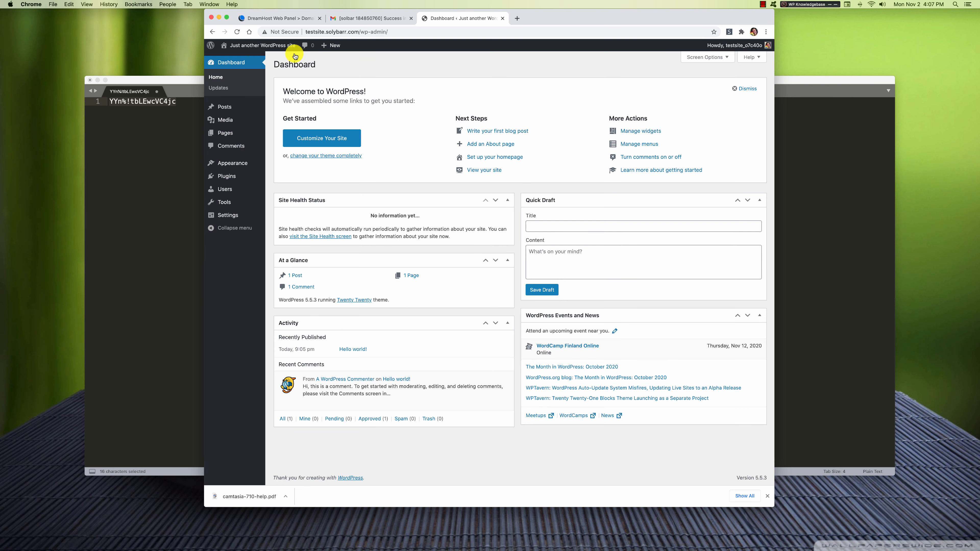
mouse_move(266, 46)
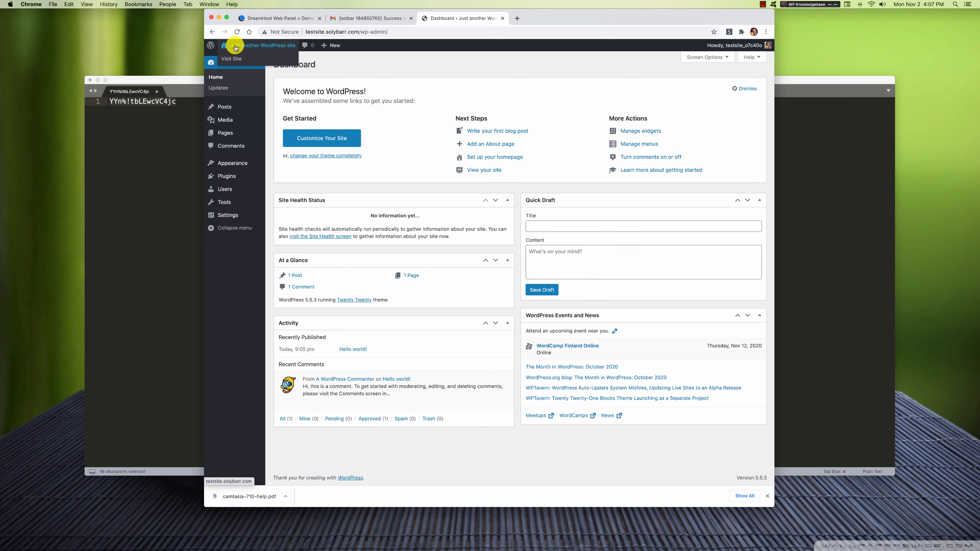
left_click(232, 63)
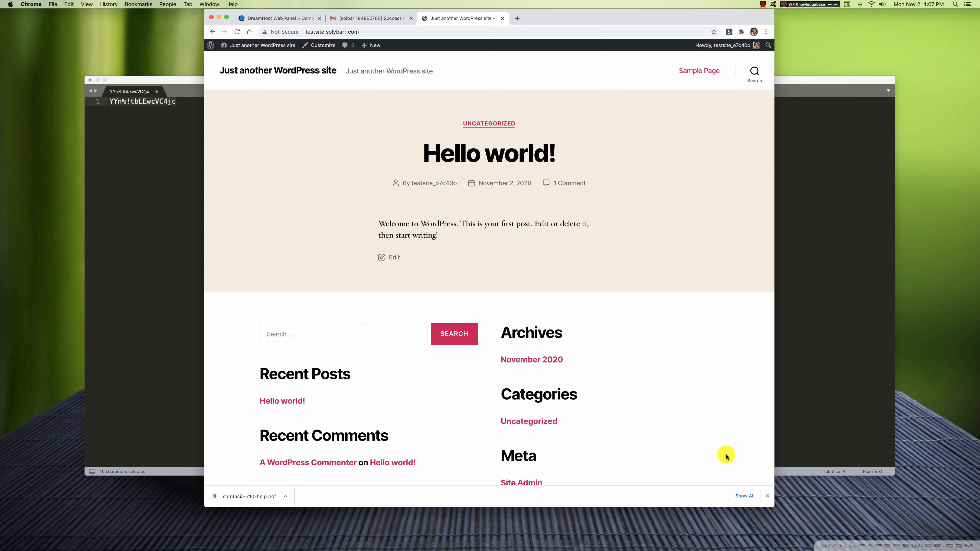
left_click(763, 5)
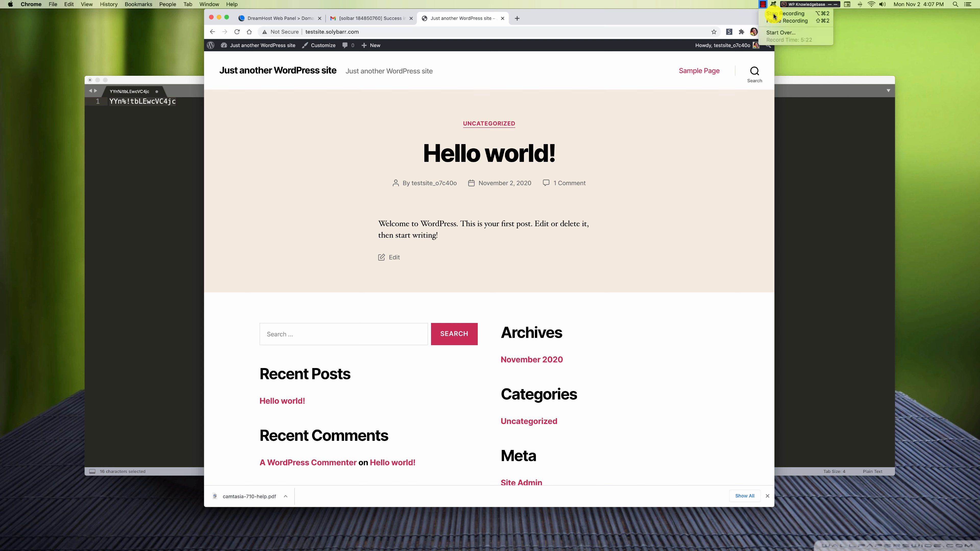